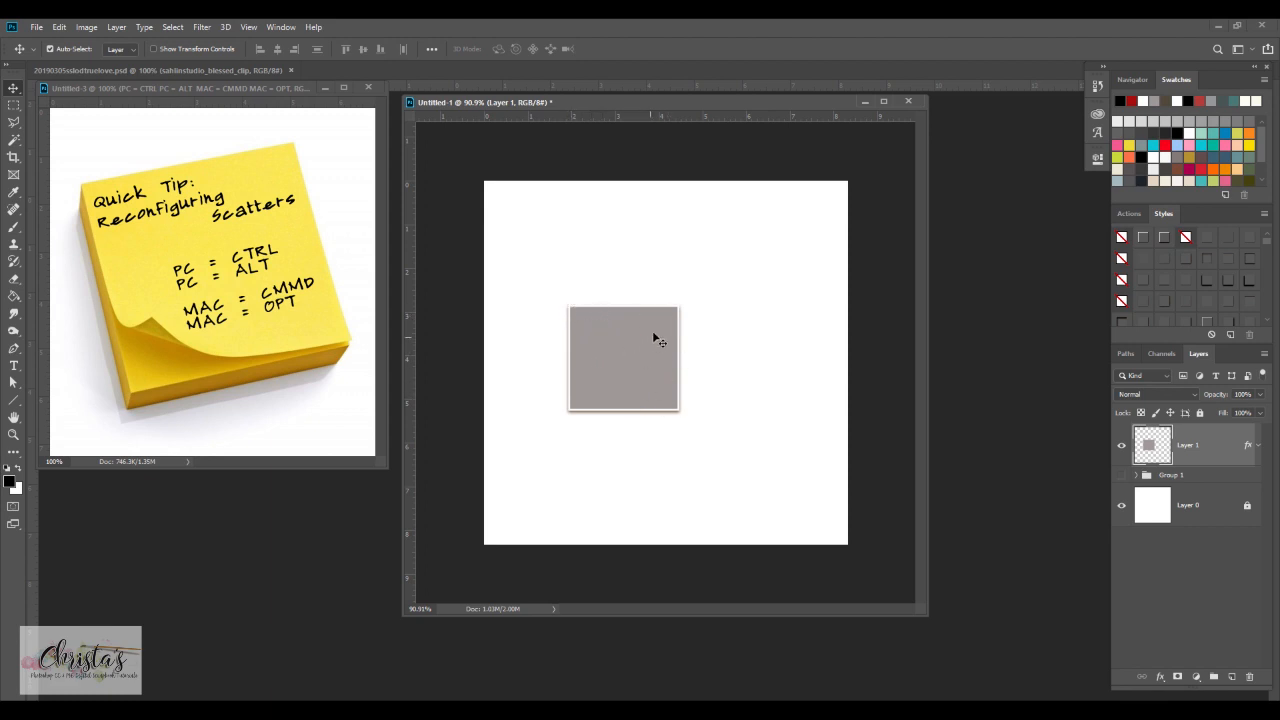
Place the prd_brandnewyear_beadscatter image as an embedded object and position it over the grey square's lower-right corner
{"action": "left_click", "coordinate": [35, 27]}
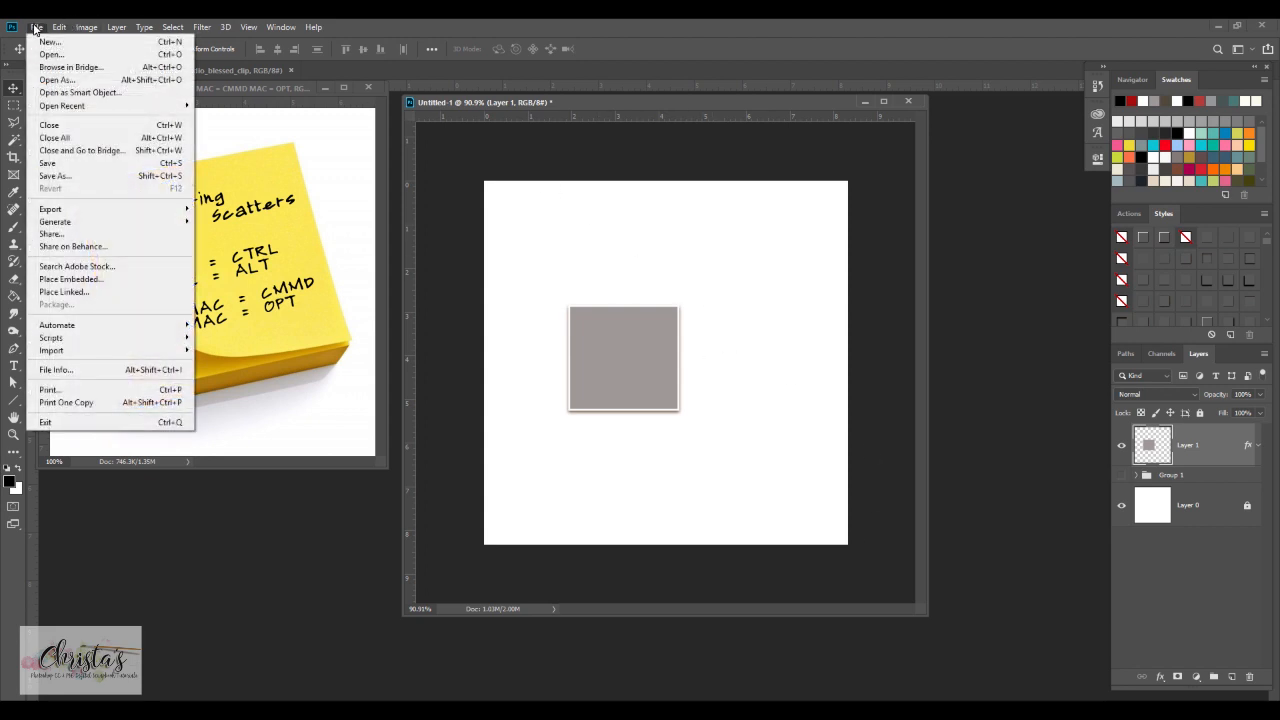
{"action": "left_click", "coordinate": [100, 281]}
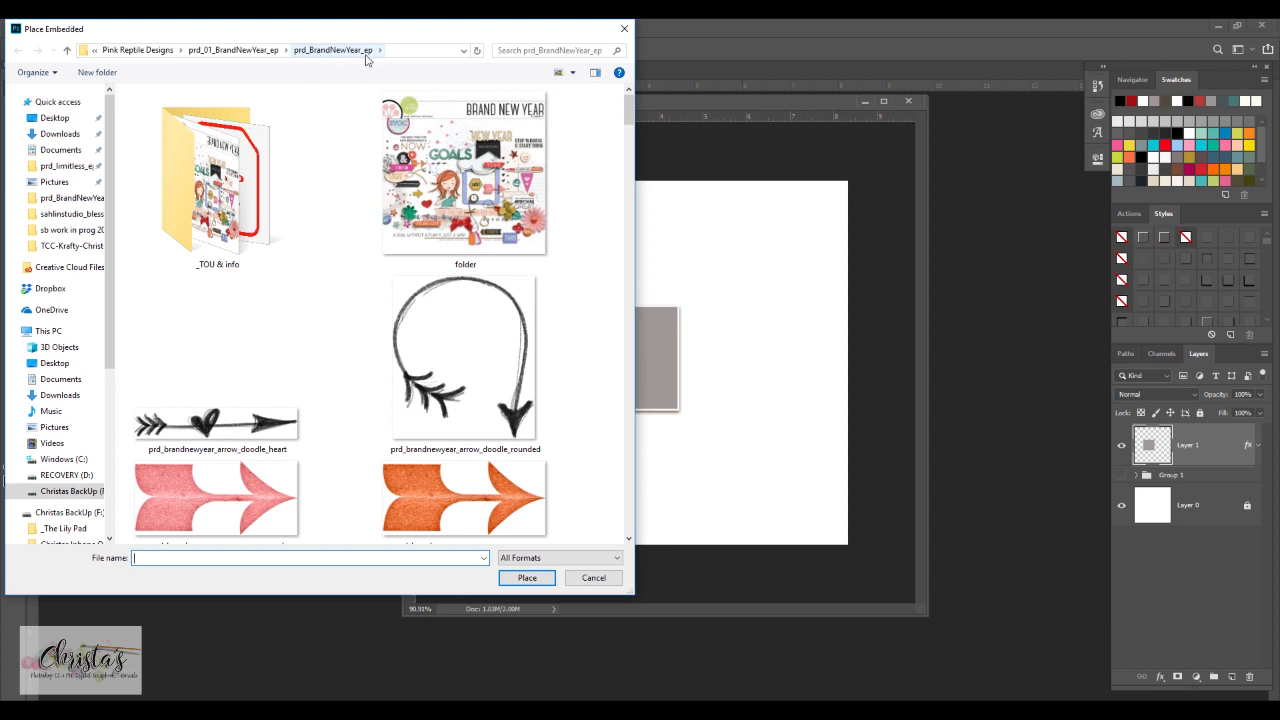
{"action": "scroll", "coordinate": [458, 177], "scroll_direction": "down", "scroll_amount": 5}
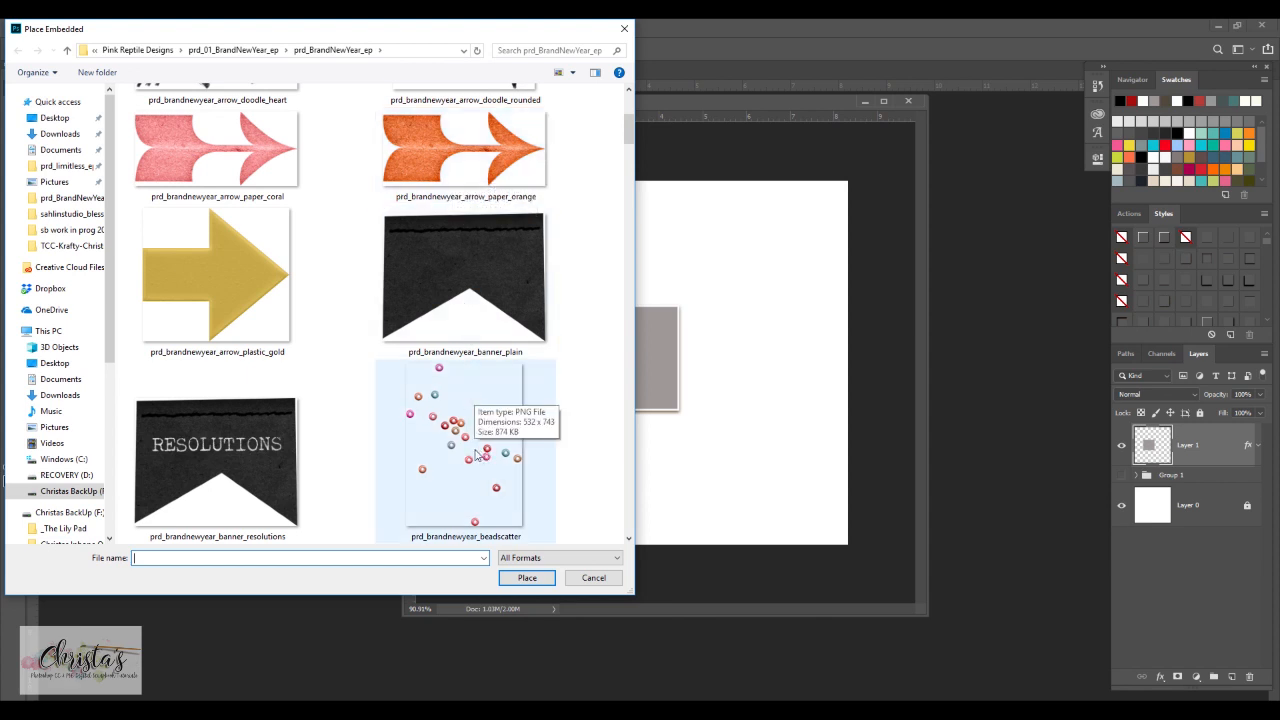
{"action": "scroll", "coordinate": [464, 450], "scroll_direction": "down", "scroll_amount": 3}
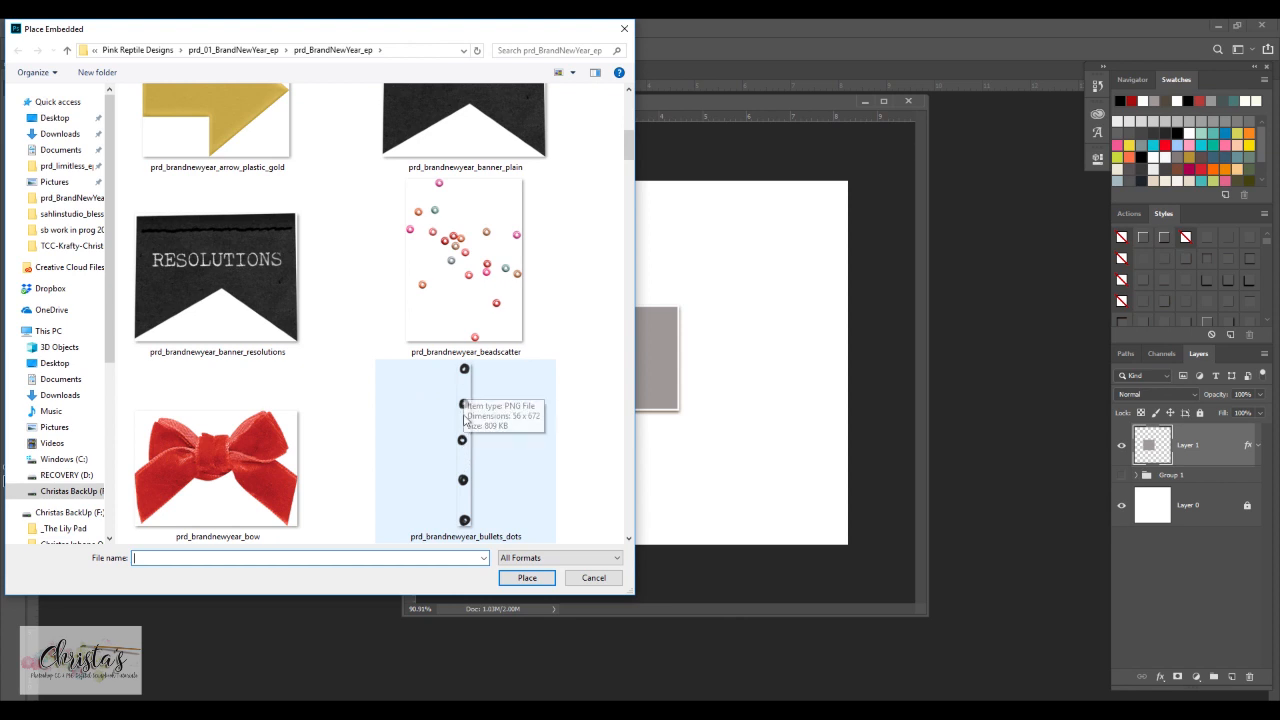
{"action": "scroll", "coordinate": [460, 480], "scroll_direction": "down", "scroll_amount": 3}
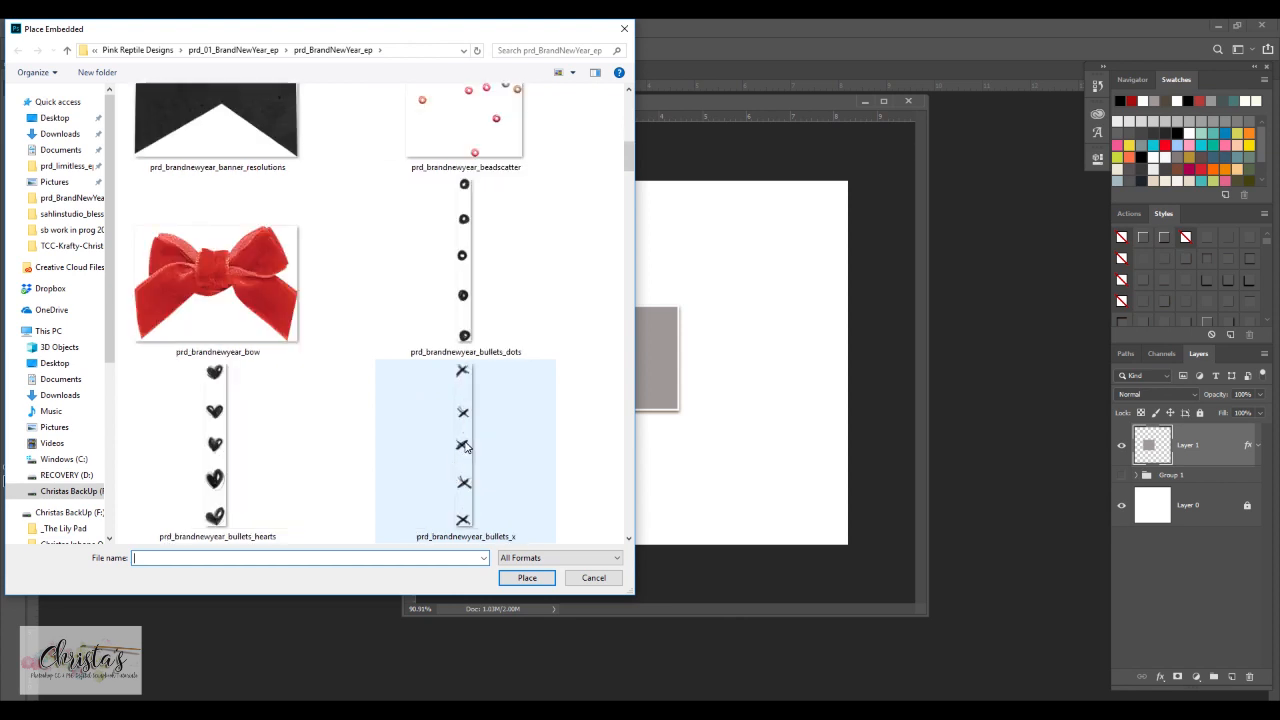
{"action": "scroll", "coordinate": [323, 430], "scroll_direction": "down", "scroll_amount": 9}
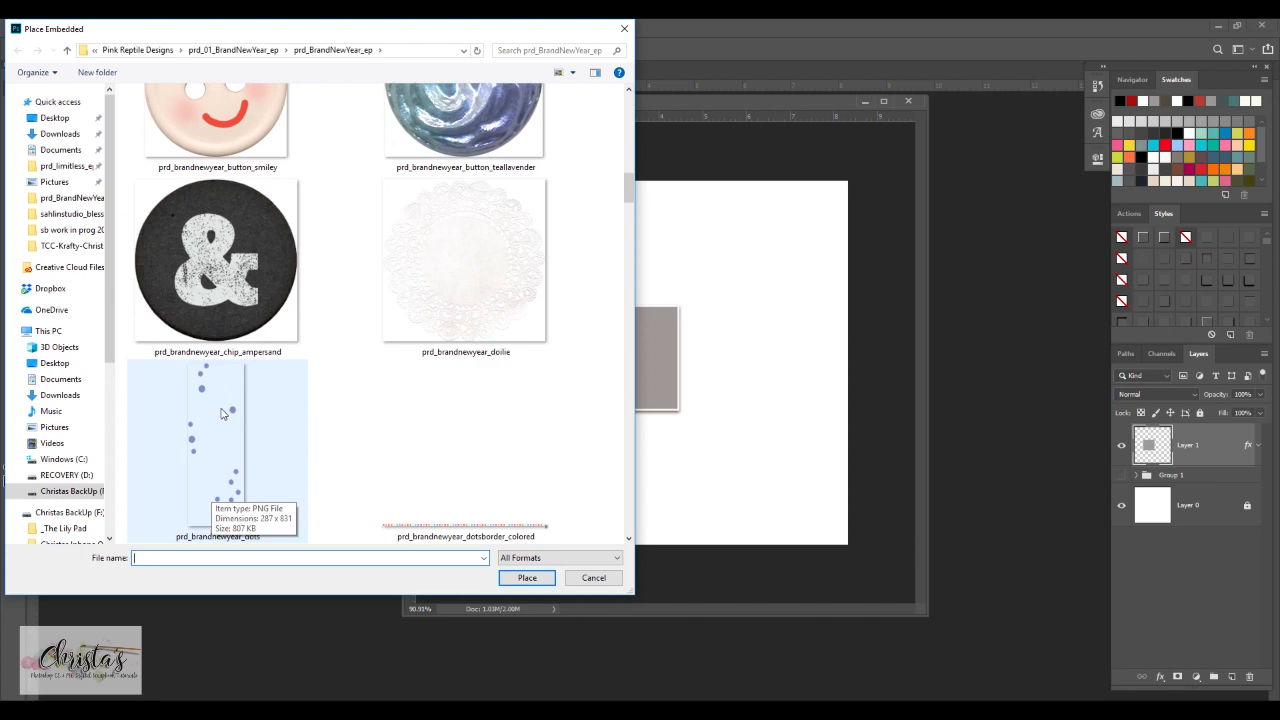
{"action": "scroll", "coordinate": [432, 296], "scroll_direction": "up", "scroll_amount": 12}
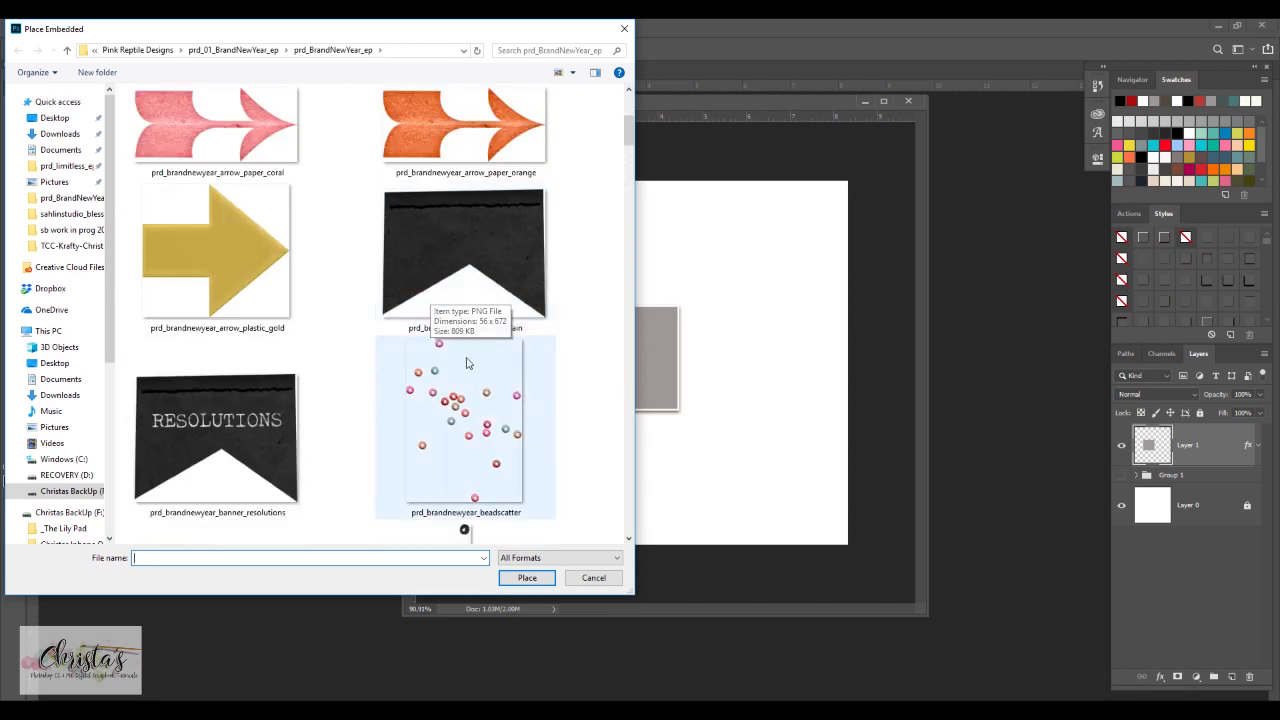
{"action": "left_click", "coordinate": [452, 432]}
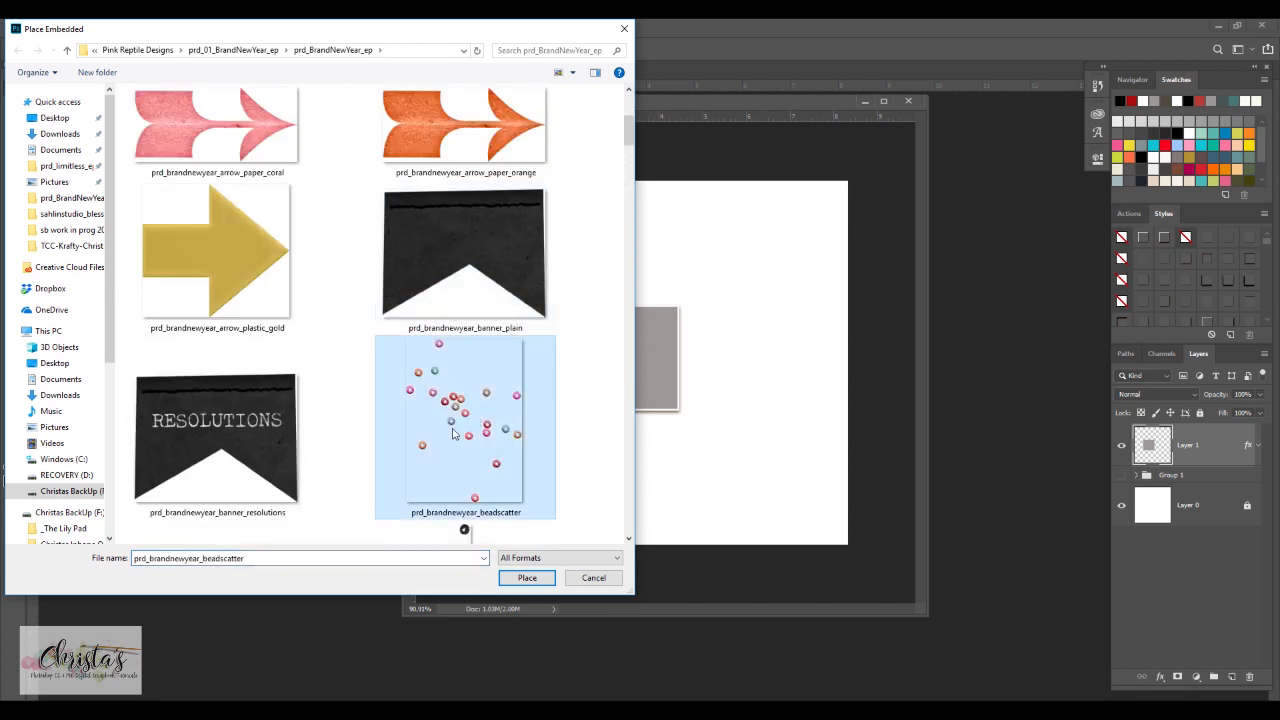
{"action": "left_click", "coordinate": [524, 579]}
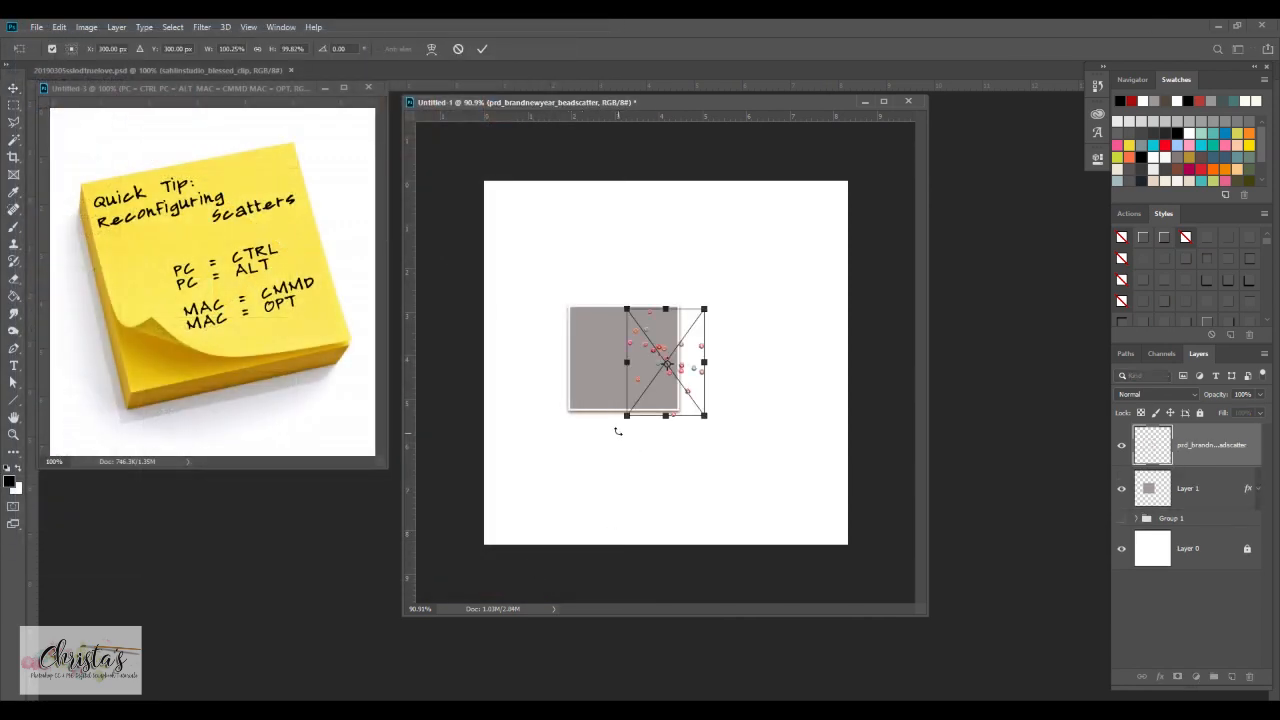
{"action": "left_click_drag", "start_coordinate": [695, 367], "coordinate": [720, 431]}
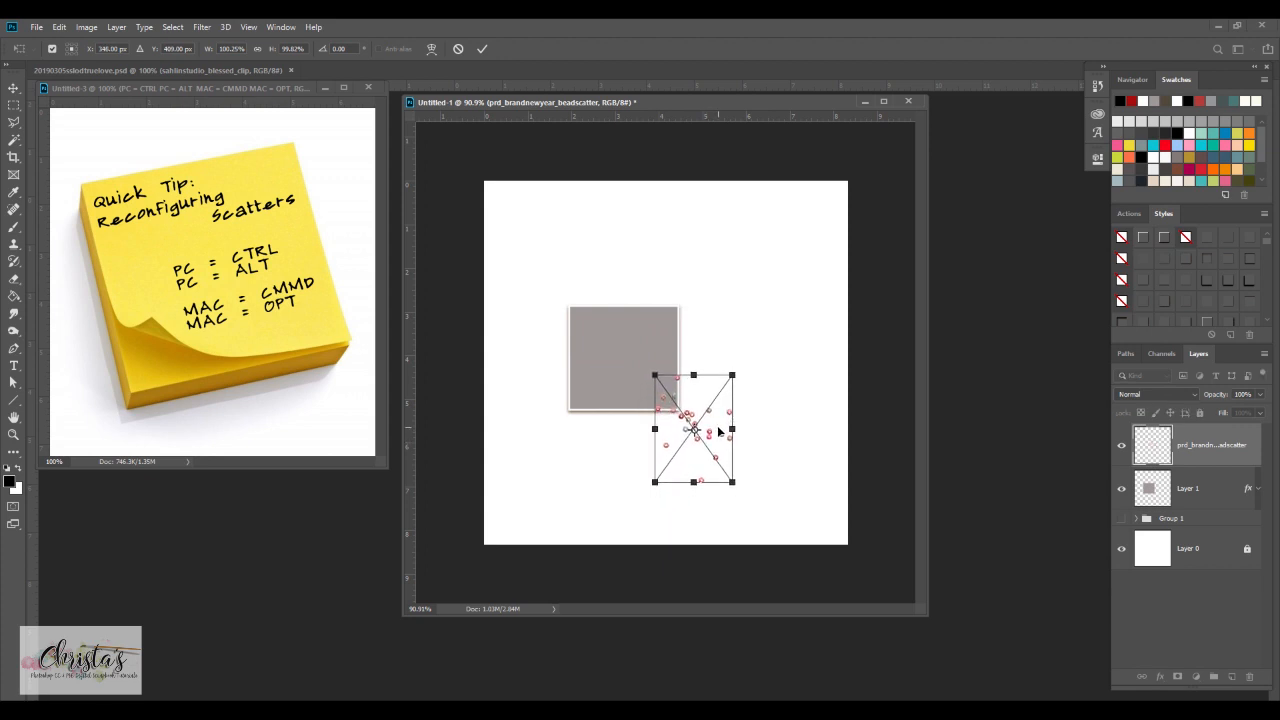
{"action": "left_click", "coordinate": [481, 49]}
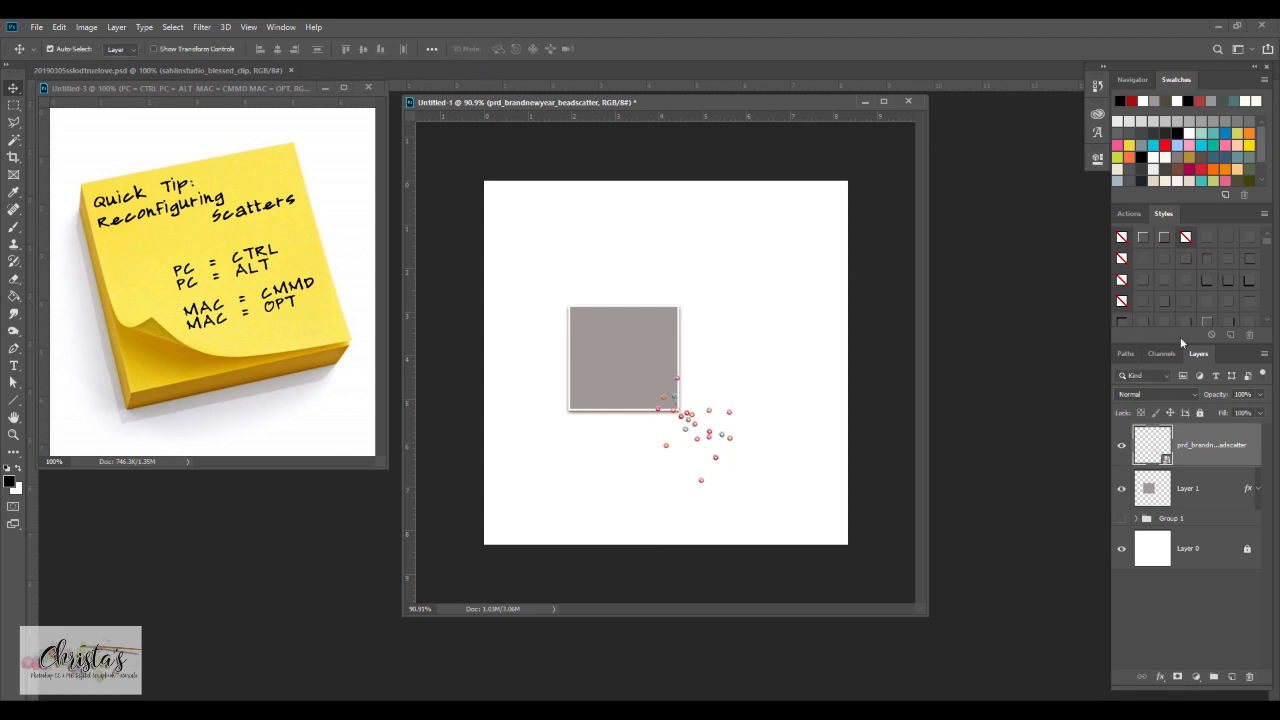
Rasterize the placed bead scatter layer
{"action": "right_click", "coordinate": [1204, 447]}
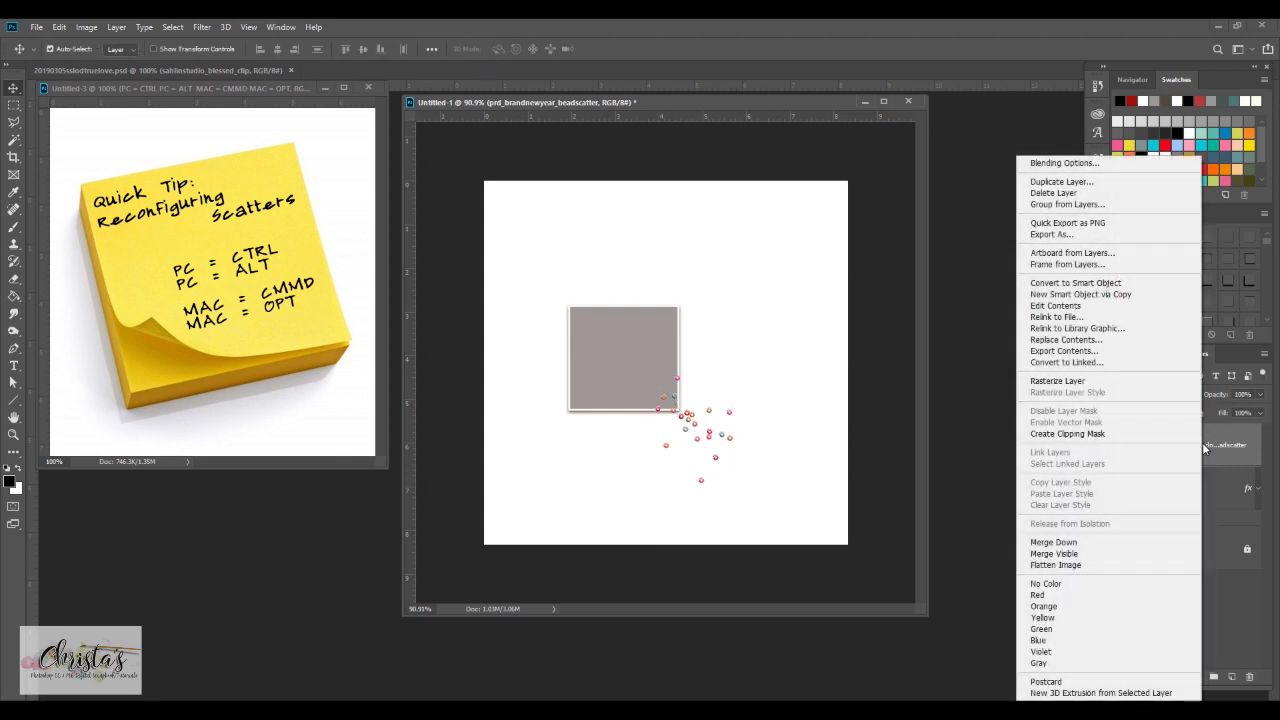
{"action": "left_click", "coordinate": [1212, 449]}
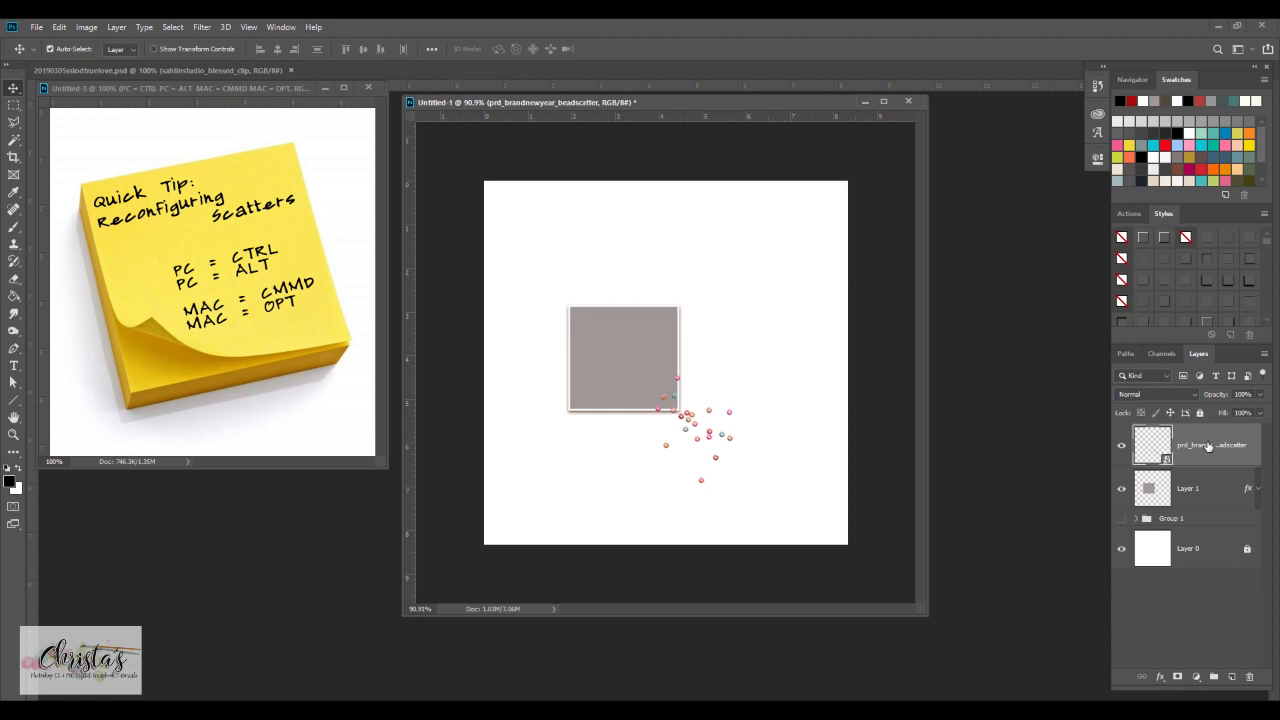
{"action": "right_click", "coordinate": [1207, 447]}
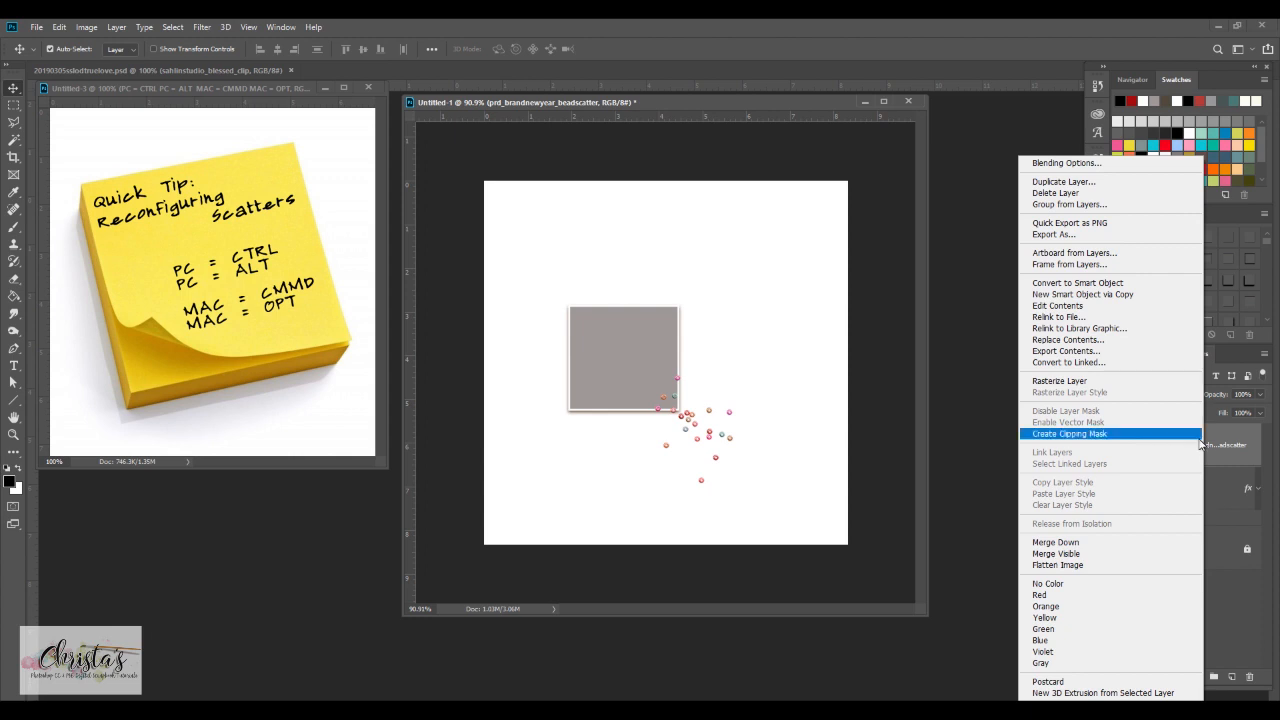
{"action": "left_click", "coordinate": [1080, 382]}
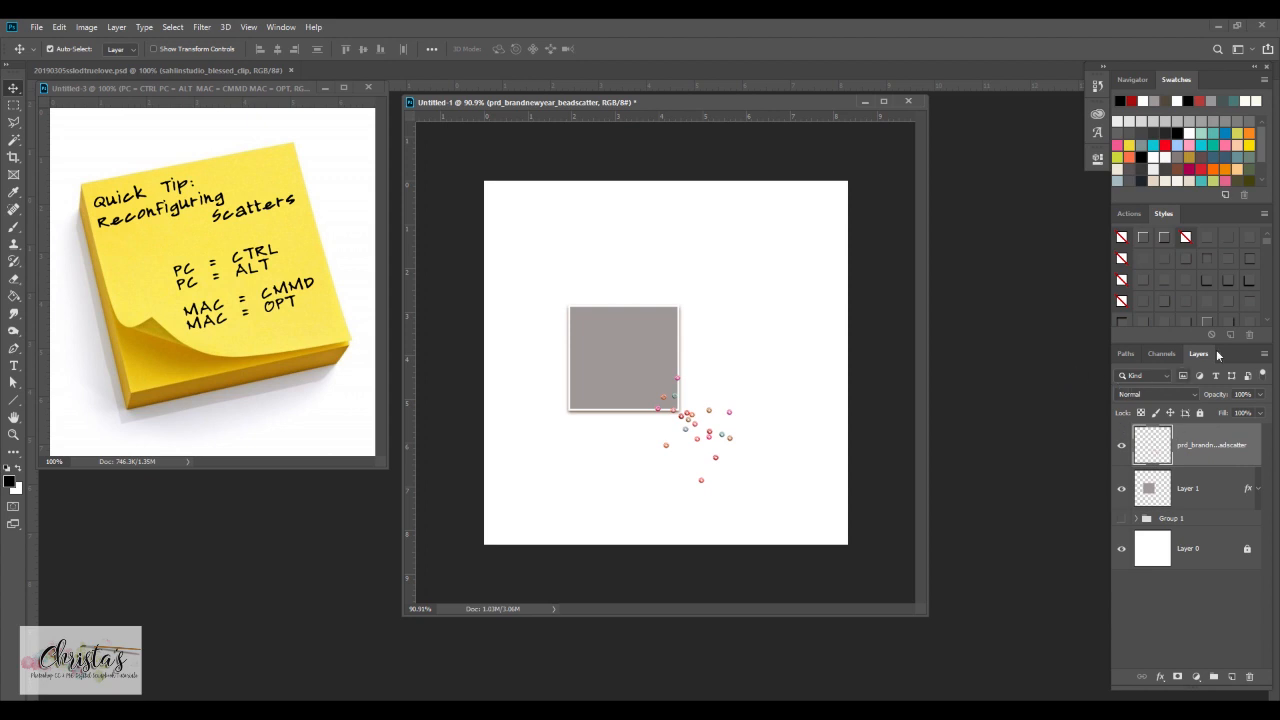
Apply a drop shadow style to the bead scatter layer and check it by toggling the layer's visibility
{"action": "left_click", "coordinate": [1186, 279]}
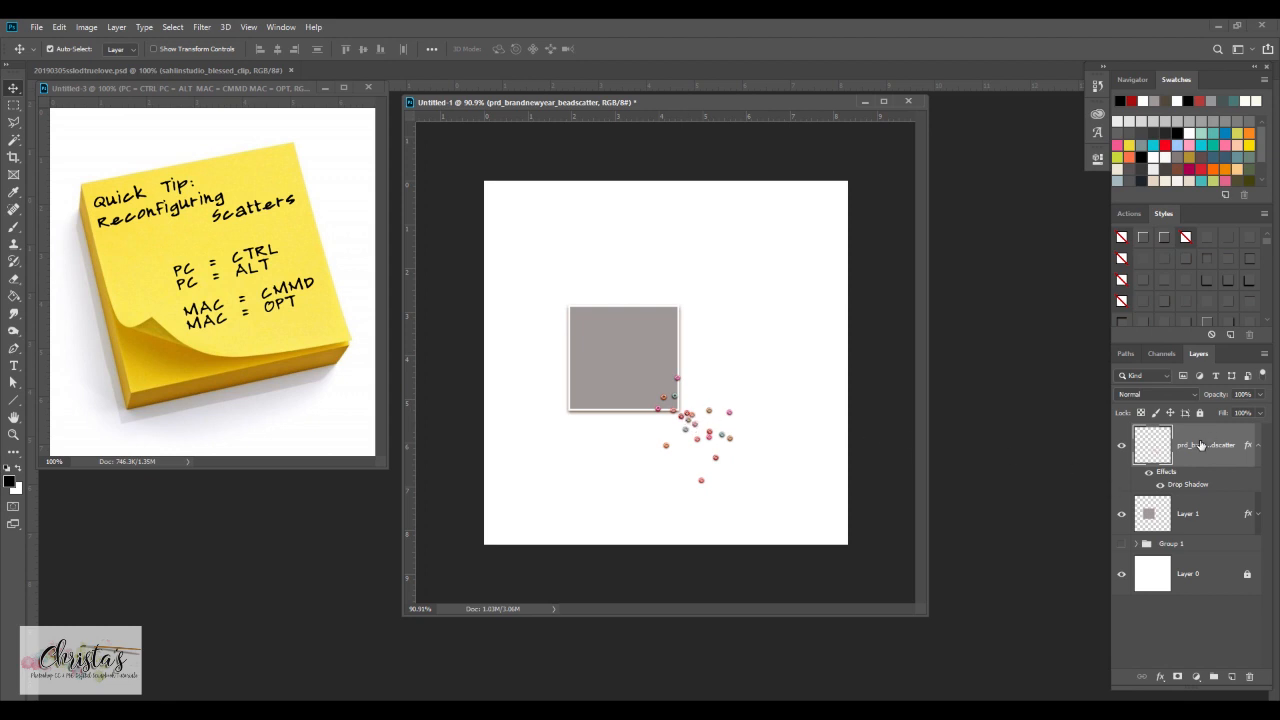
{"action": "left_click", "coordinate": [1121, 446]}
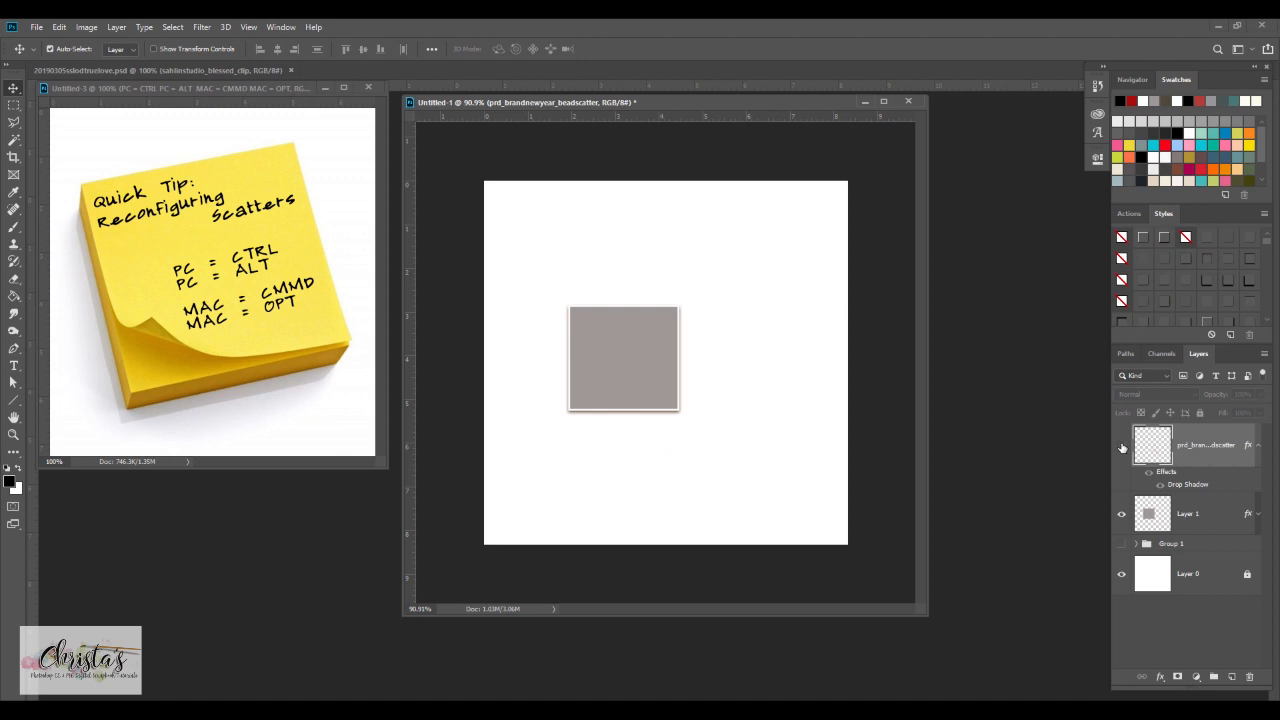
{"action": "left_click", "coordinate": [1121, 446]}
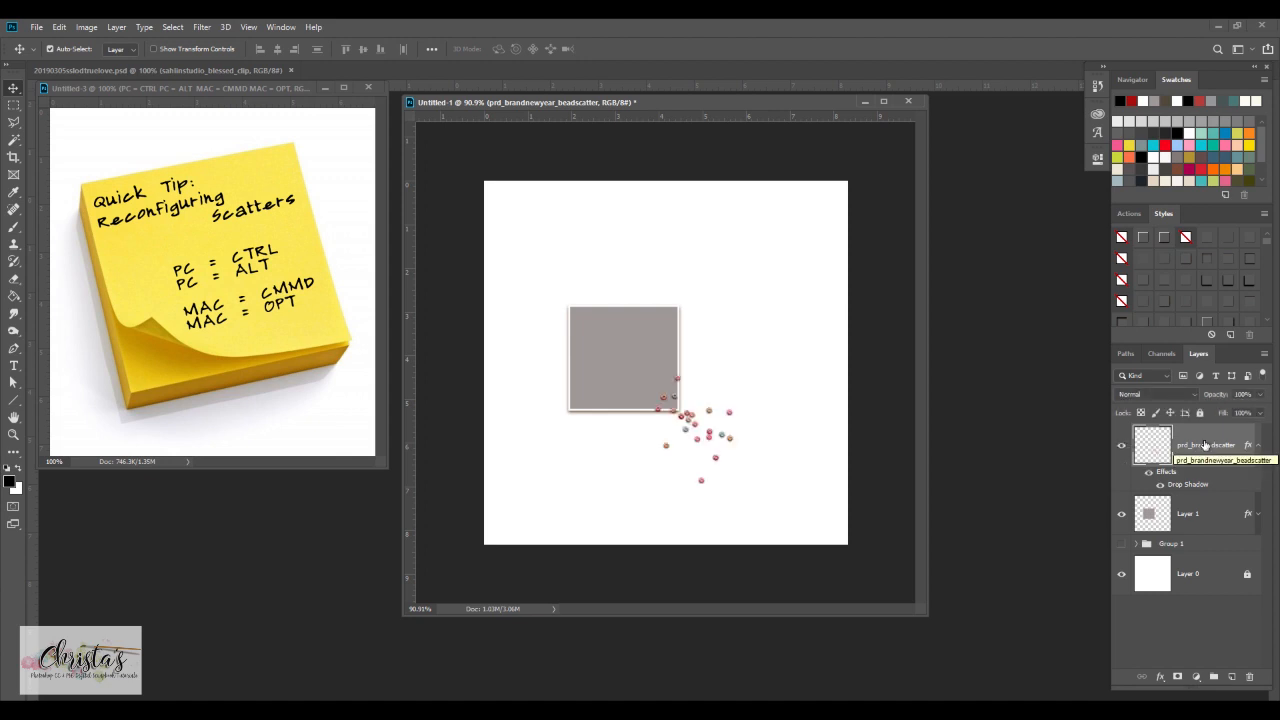
Select the beads overlapping the grey square's lower-right corner with the Polygonal Lasso tool
{"action": "left_click", "coordinate": [21, 130]}
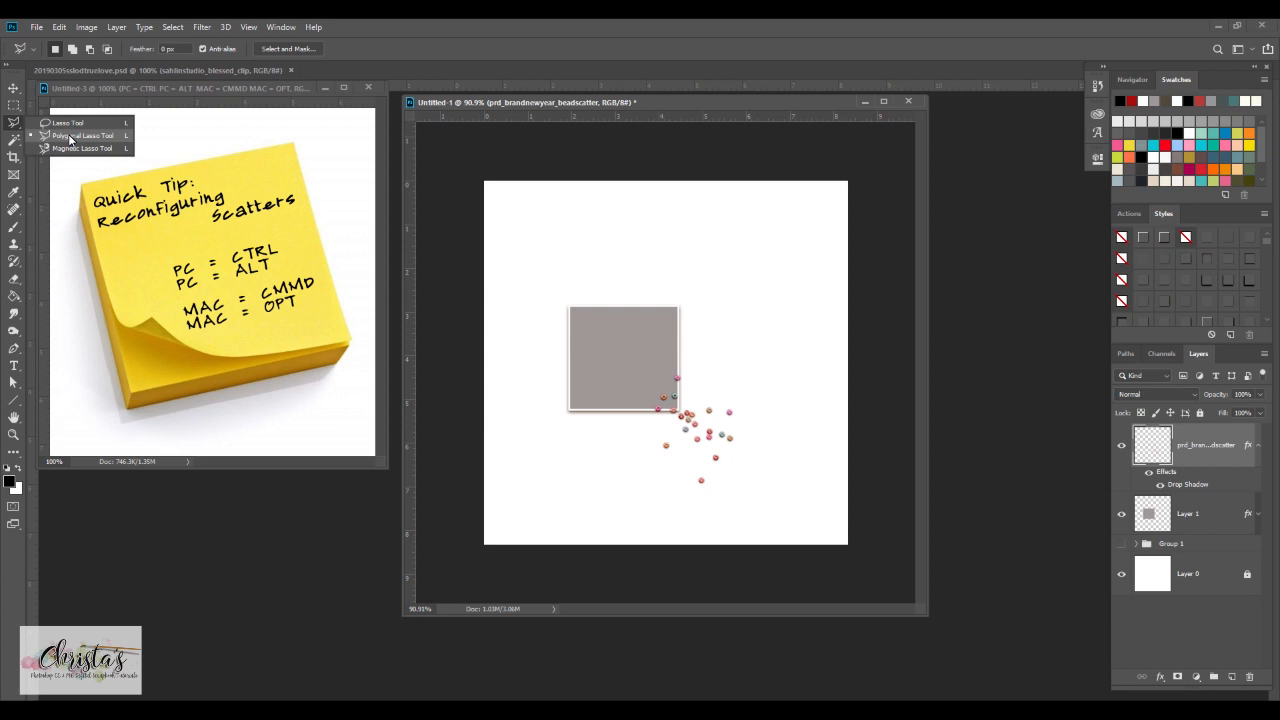
{"action": "left_click", "coordinate": [69, 139]}
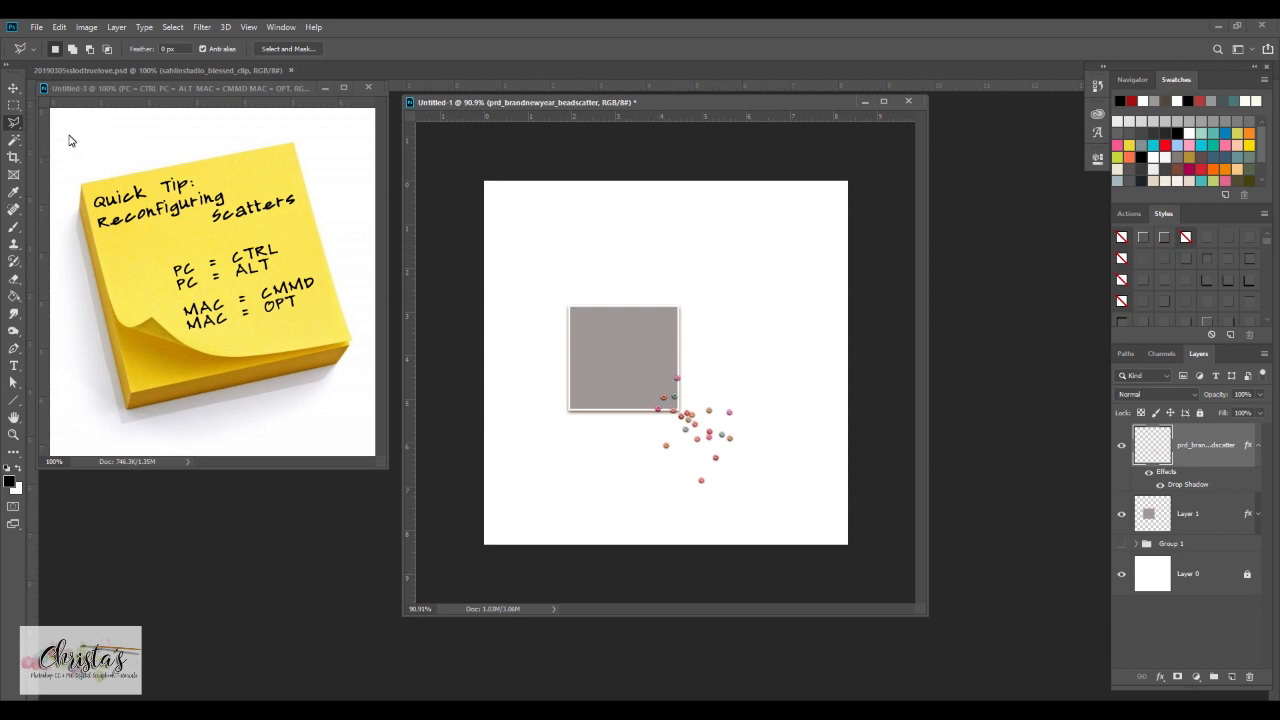
{"action": "left_click", "coordinate": [658, 411]}
{"action": "left_click", "coordinate": [681, 410]}
{"action": "left_click", "coordinate": [693, 377]}
{"action": "left_click", "coordinate": [692, 357]}
{"action": "left_click", "coordinate": [672, 350]}
{"action": "left_click", "coordinate": [661, 418]}
Move the selected beads beside the grey square's upper-left corner, deselect them, and toggle the layer's visibility to check
{"action": "left_click", "coordinate": [13, 90]}
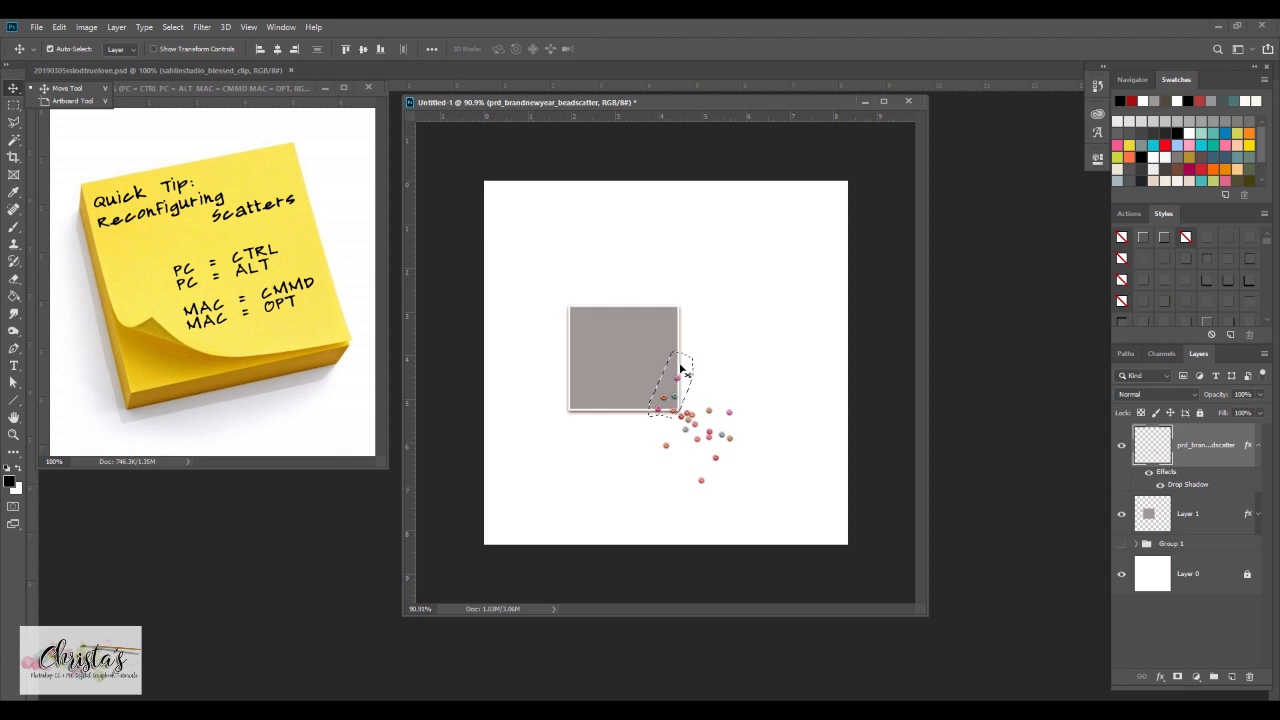
{"action": "left_click_drag", "start_coordinate": [680, 370], "coordinate": [562, 286]}
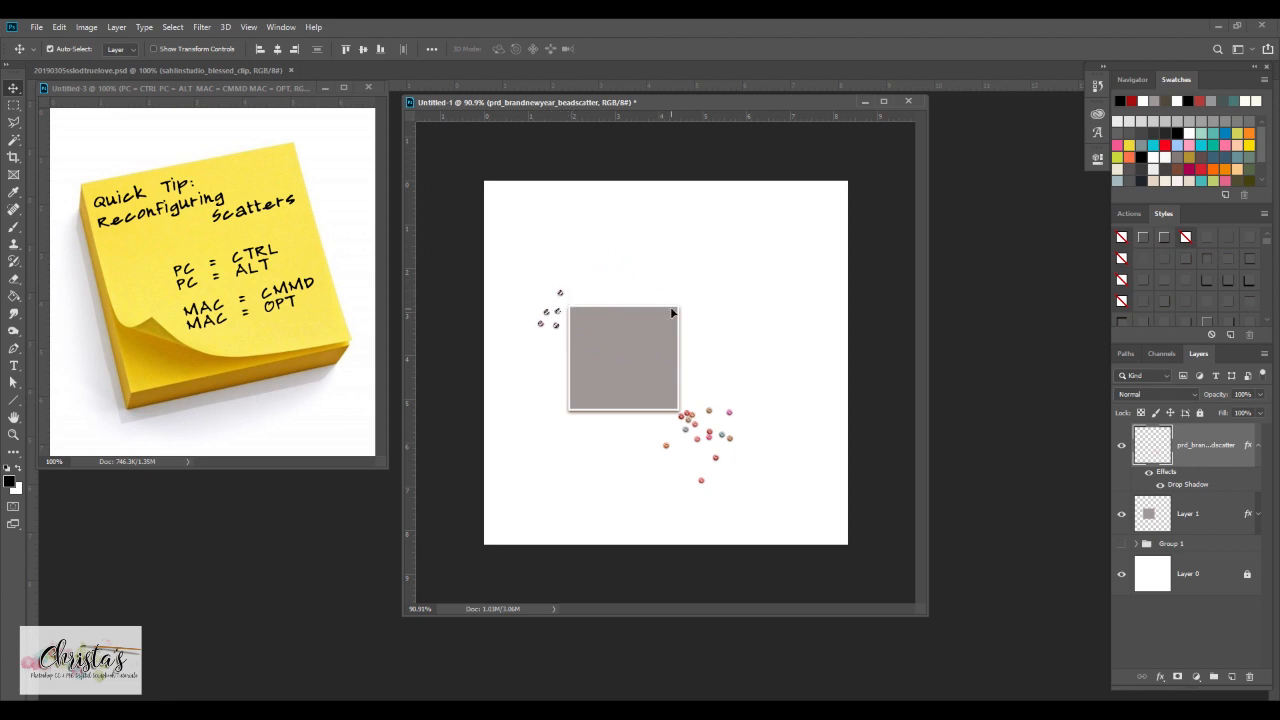
{"action": "key", "text": "ctrl+d"}
{"action": "left_click", "coordinate": [1121, 447]}
{"action": "left_click", "coordinate": [1121, 447]}
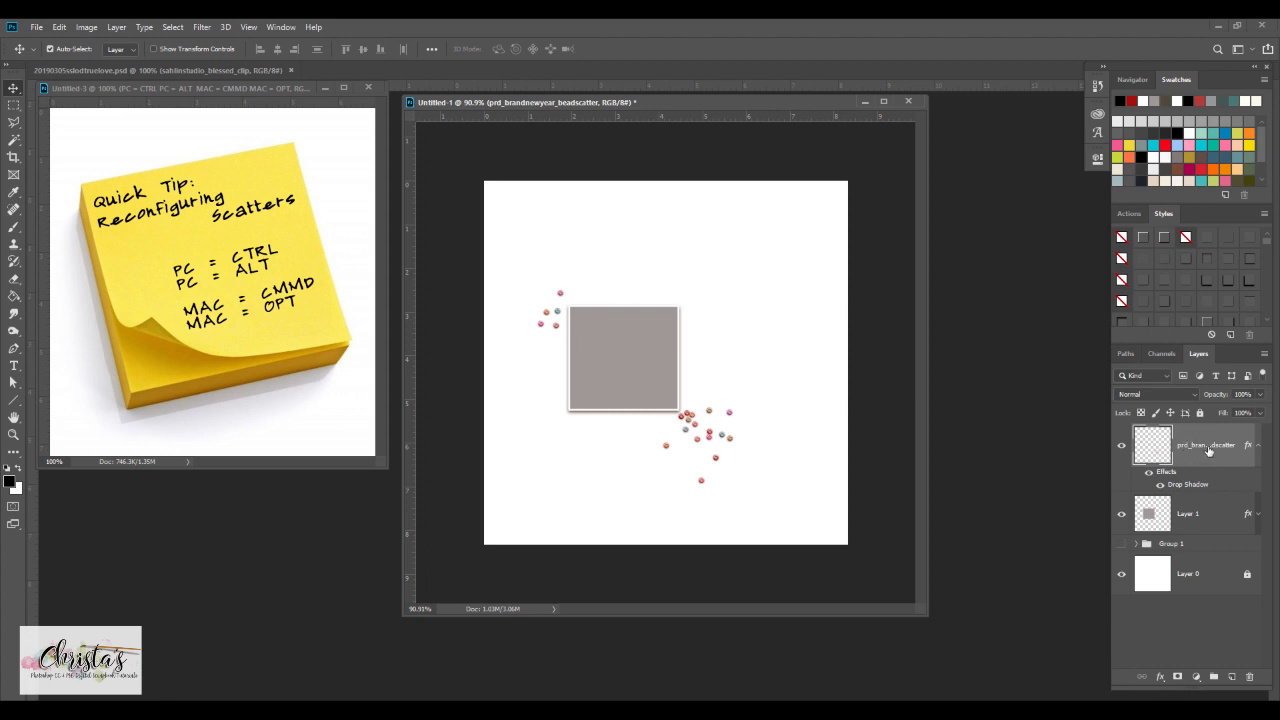
Lasso the outer beads on the right of the remaining cluster and duplicate them above the square's upper-right corner
{"action": "left_click", "coordinate": [13, 121]}
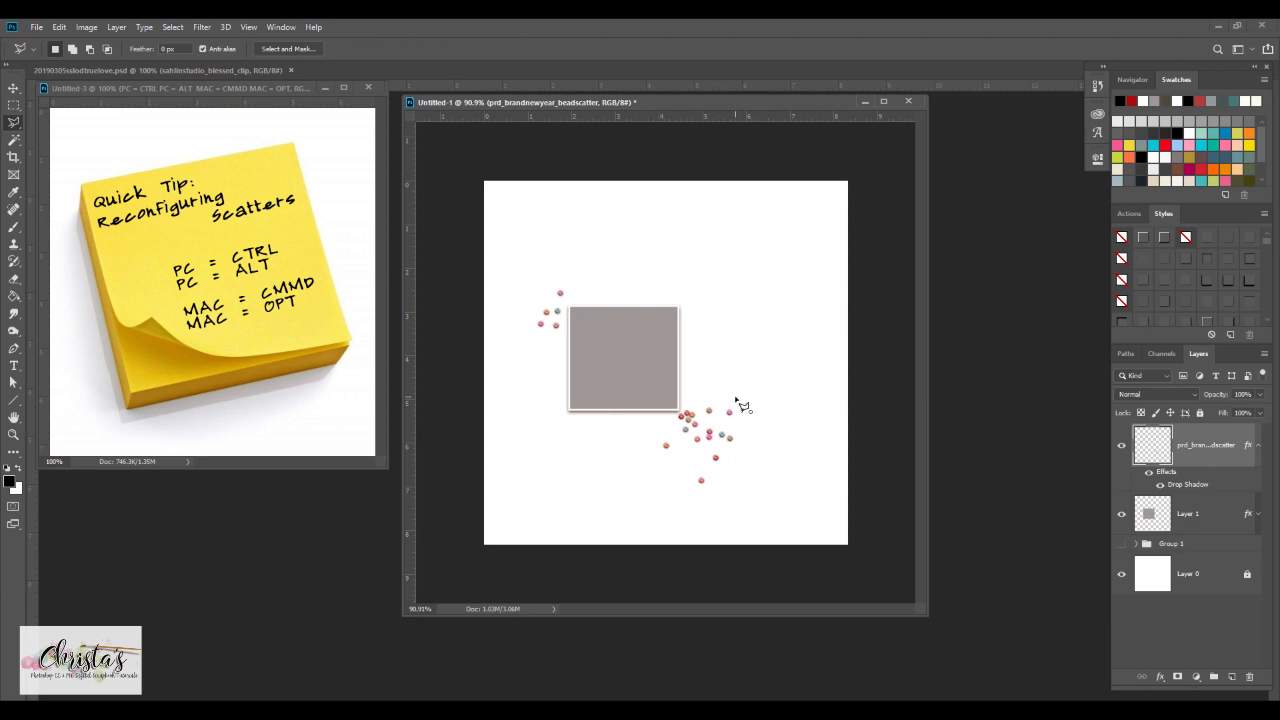
{"action": "mouse_move", "coordinate": [735, 397]}
{"action": "left_mouse_down"}
{"action": "mouse_move", "coordinate": [720, 457]}
{"action": "mouse_move", "coordinate": [682, 478]}
{"action": "mouse_move", "coordinate": [705, 497]}
{"action": "mouse_move", "coordinate": [738, 486]}
{"action": "mouse_move", "coordinate": [751, 413]}
{"action": "mouse_move", "coordinate": [735, 397]}
{"action": "left_mouse_up"}
{"action": "left_click", "coordinate": [14, 89]}
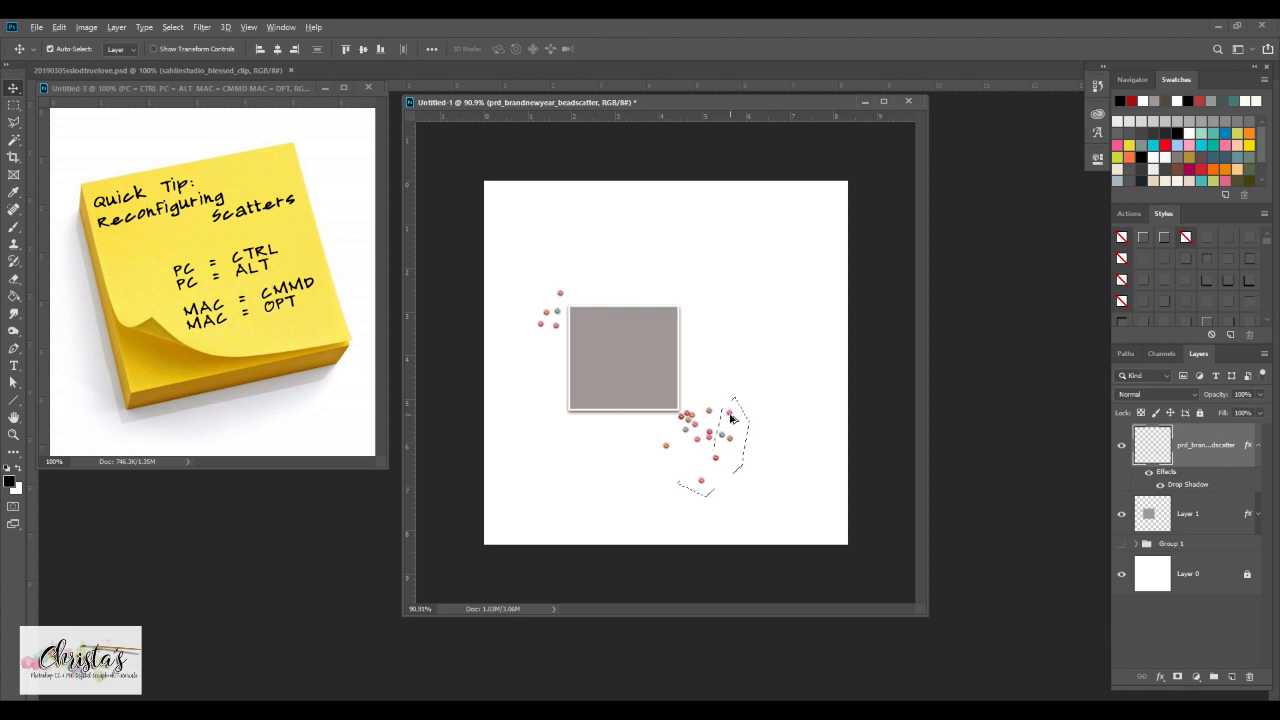
{"action": "left_click_drag", "start_coordinate": [731, 418], "coordinate": [715, 255]}
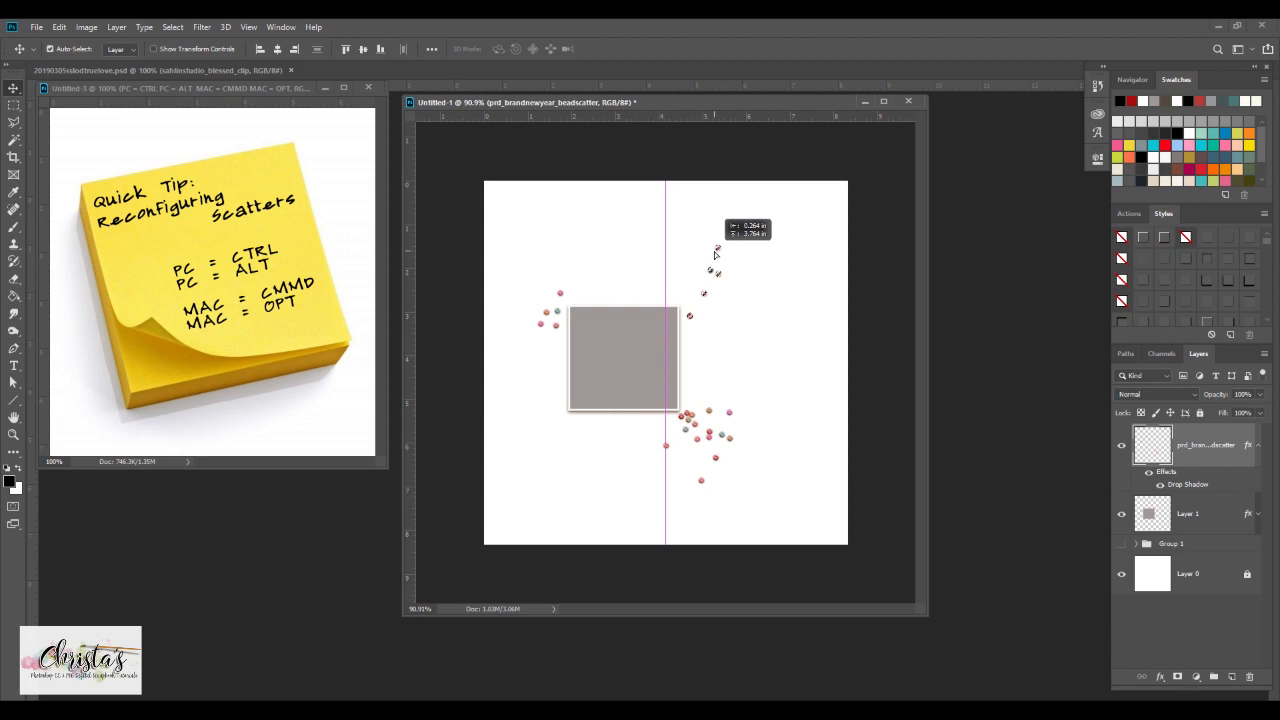
{"action": "left_click_drag", "start_coordinate": [715, 253], "coordinate": [716, 252]}
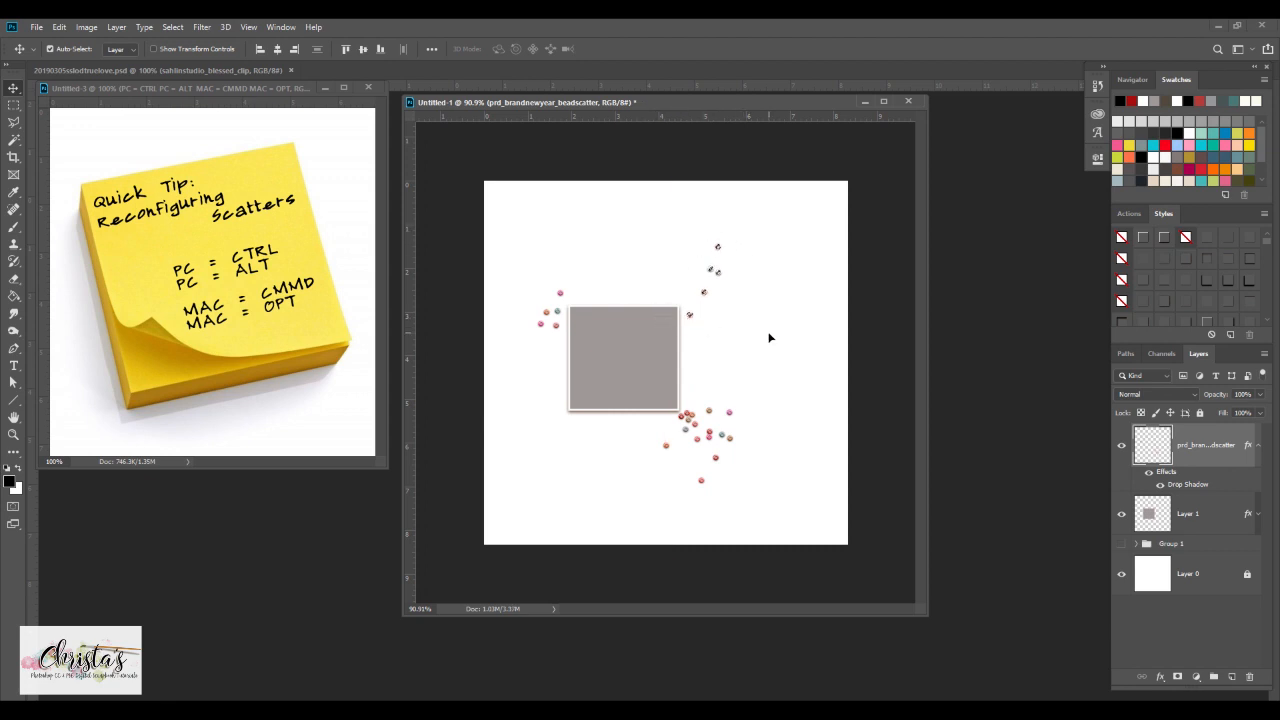
Rotate the duplicated beads about -71°, move them around the square's upper-right corner, deselect, and toggle the layer's visibility to check
{"action": "scroll", "coordinate": [766, 337], "scroll_direction": "up", "scroll_amount": 5}
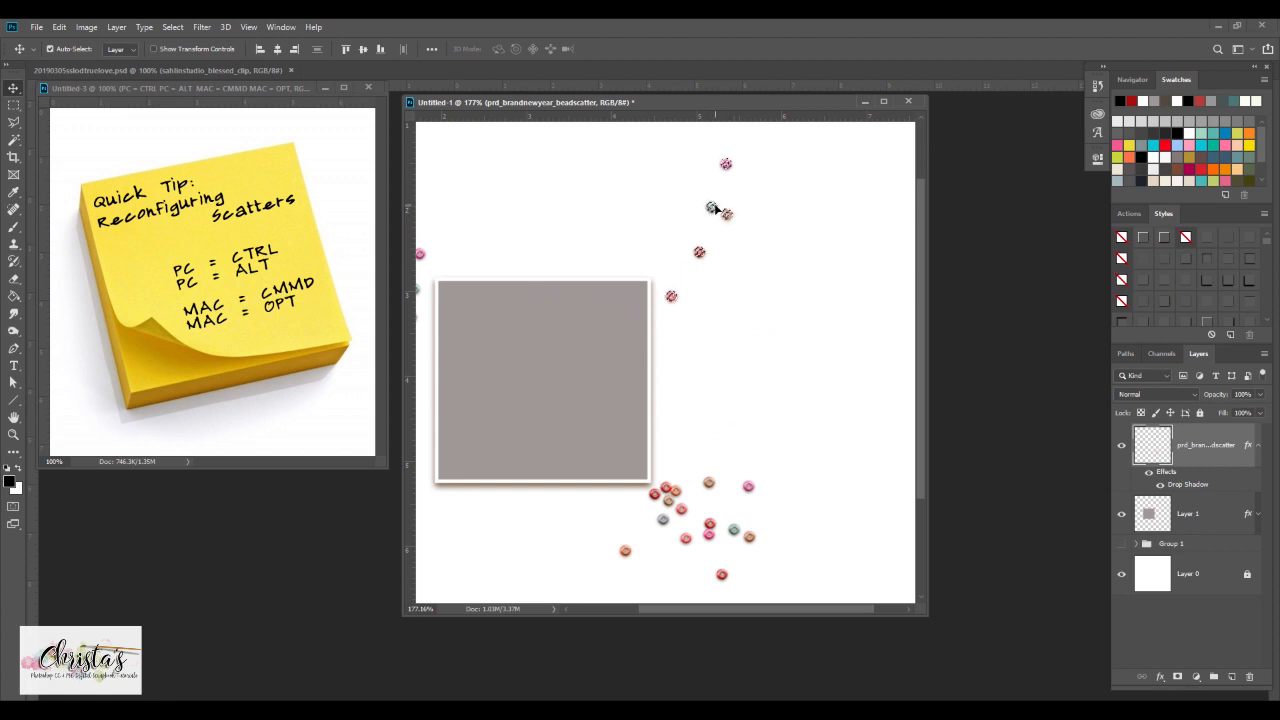
{"action": "scroll", "coordinate": [779, 279], "scroll_direction": "down", "scroll_amount": 2}
{"action": "scroll", "coordinate": [779, 279], "scroll_direction": "down", "scroll_amount": 2}
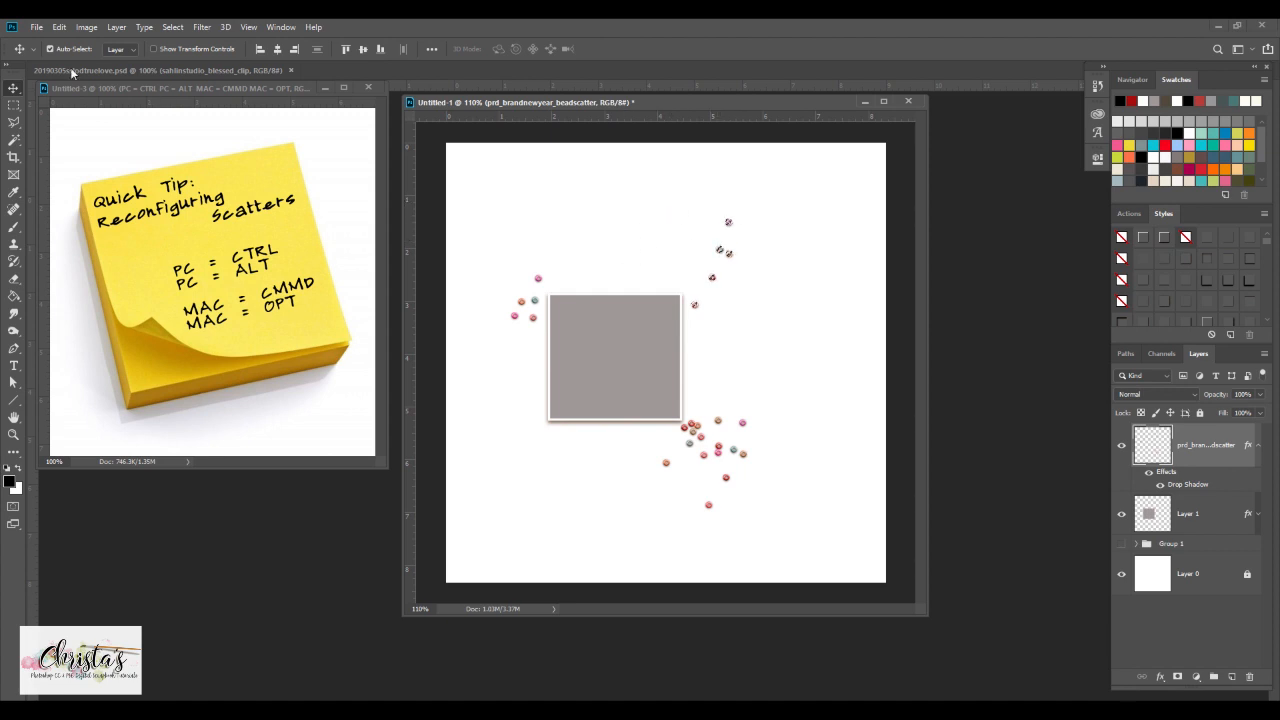
{"action": "left_click", "coordinate": [59, 27]}
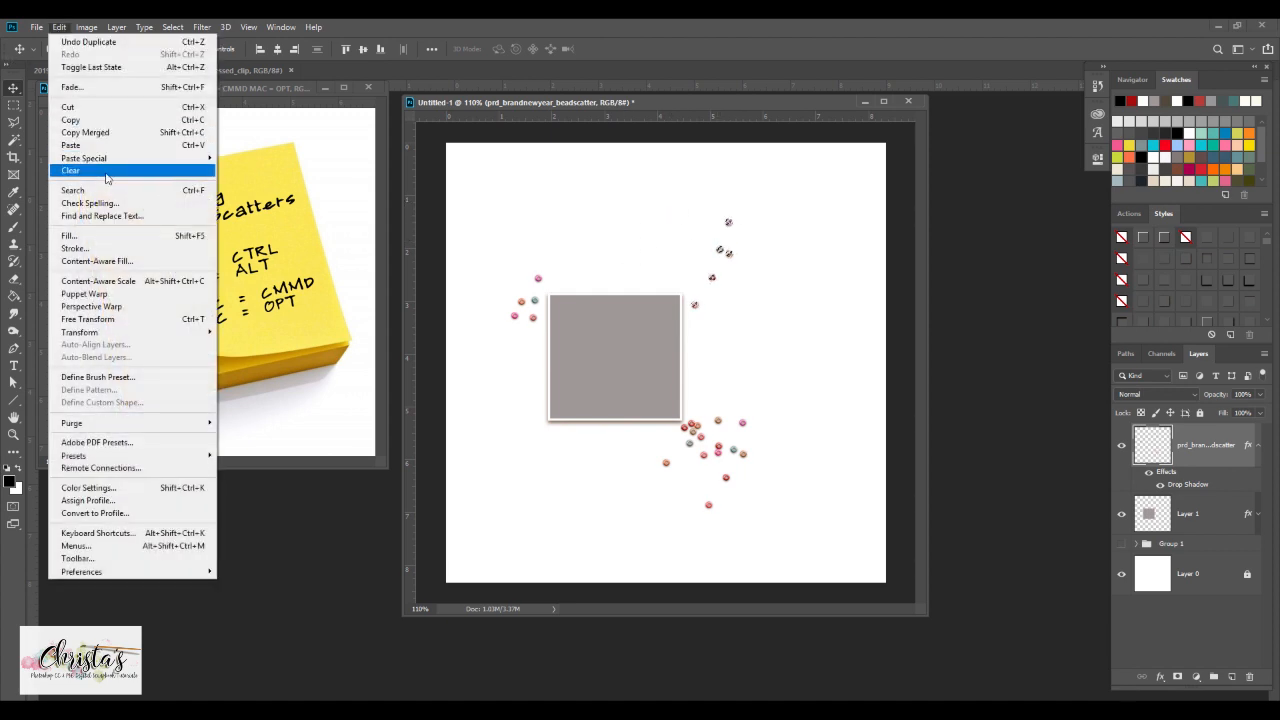
{"action": "mouse_move", "coordinate": [145, 333]}
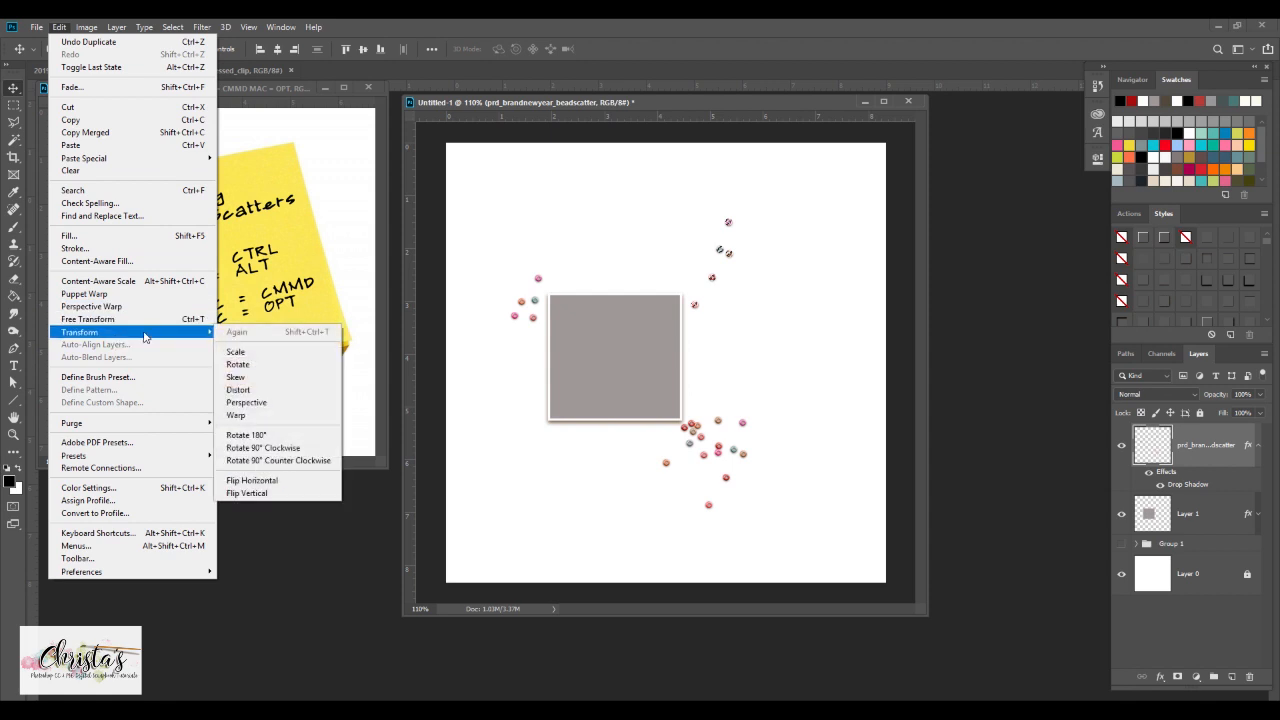
{"action": "left_click", "coordinate": [243, 368]}
{"action": "left_click_drag", "start_coordinate": [760, 214], "coordinate": [678, 222]}
{"action": "left_click_drag", "start_coordinate": [742, 266], "coordinate": [712, 292]}
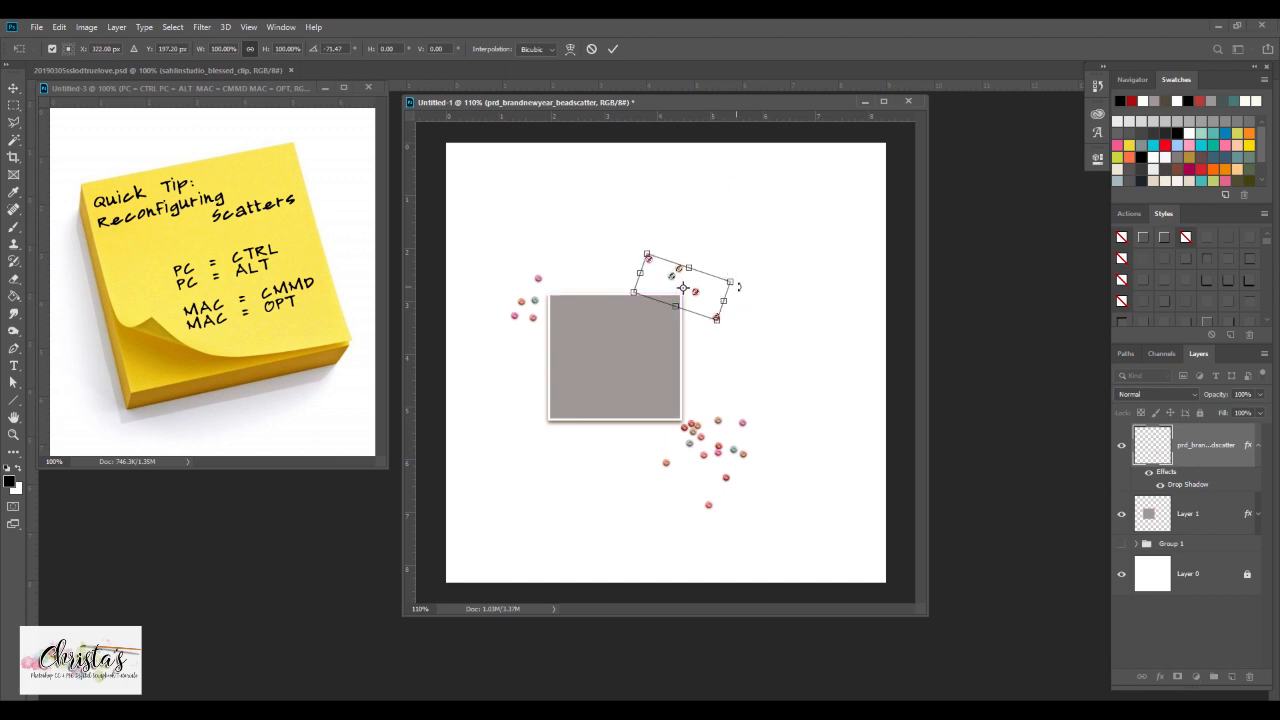
{"action": "left_click", "coordinate": [612, 49]}
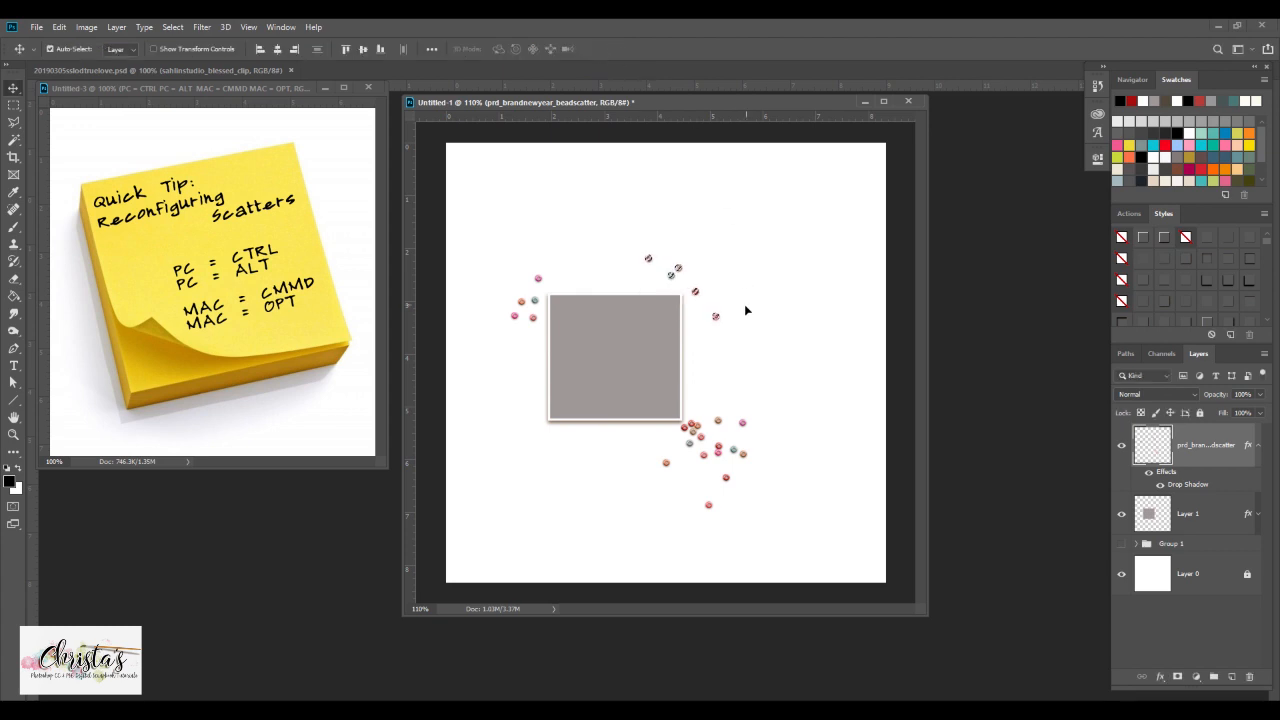
{"action": "key", "text": "ctrl+d"}
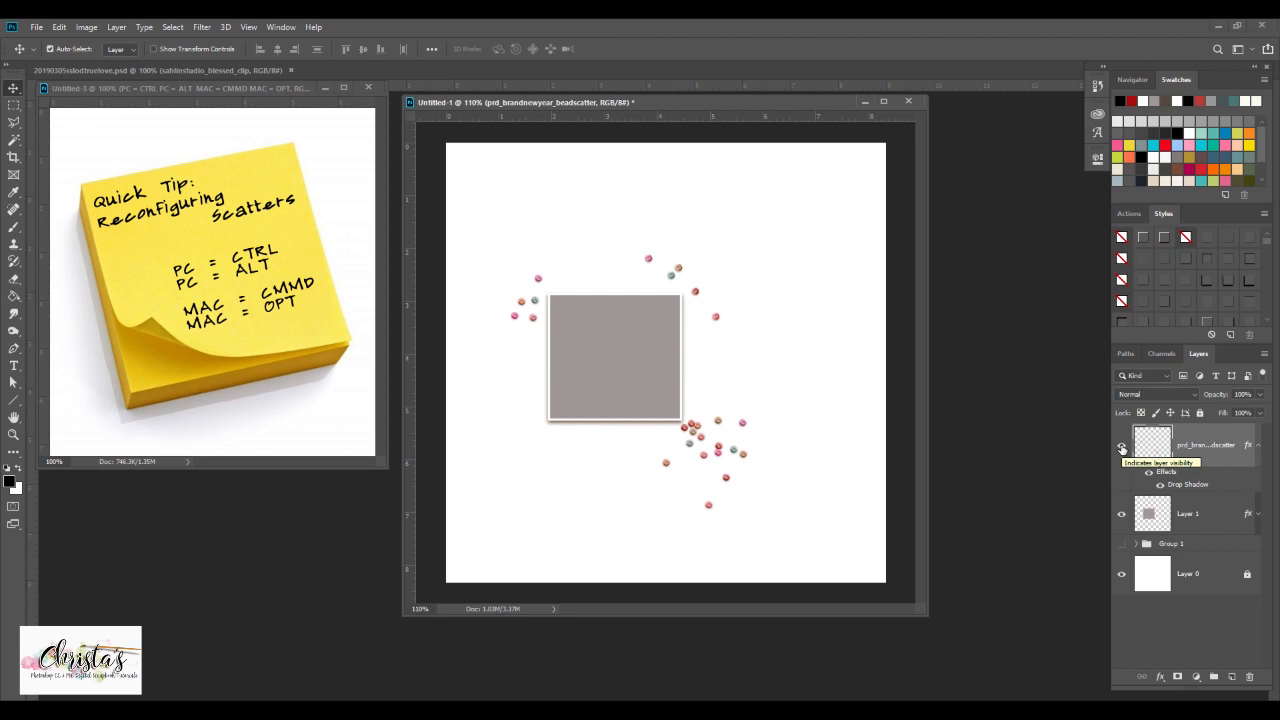
{"action": "left_click", "coordinate": [1121, 447]}
{"action": "left_click", "coordinate": [1121, 447]}
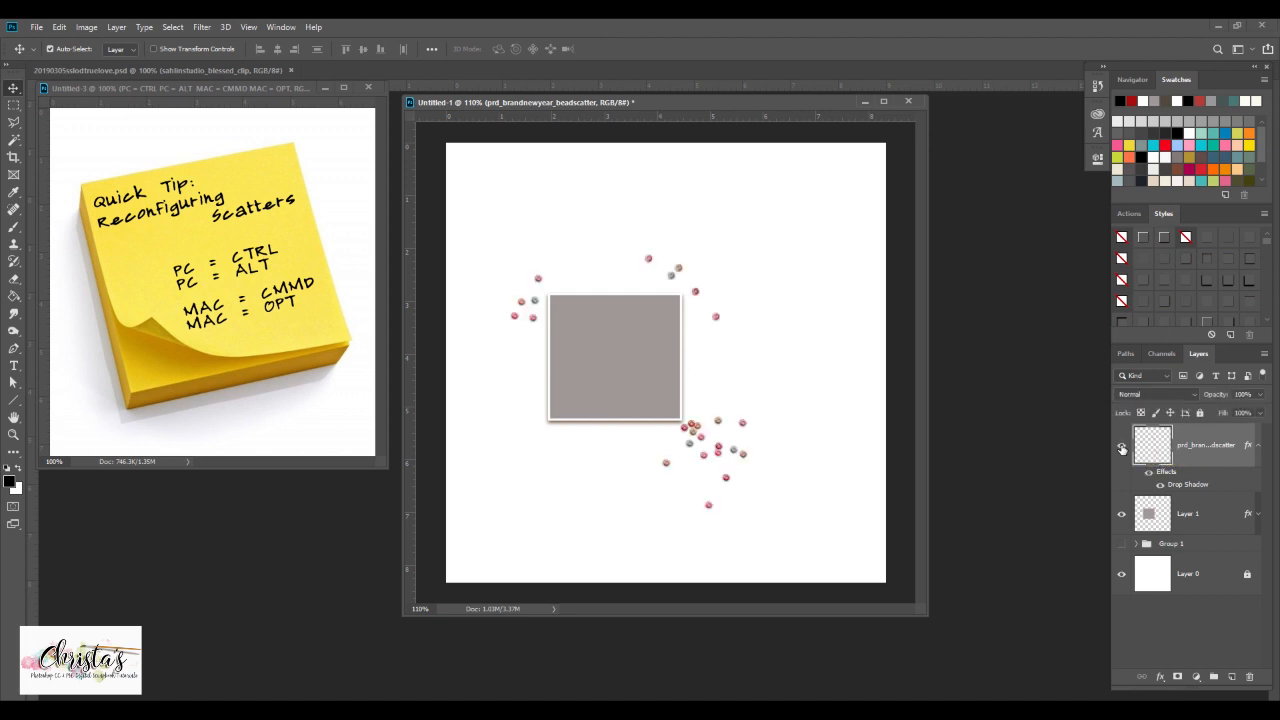